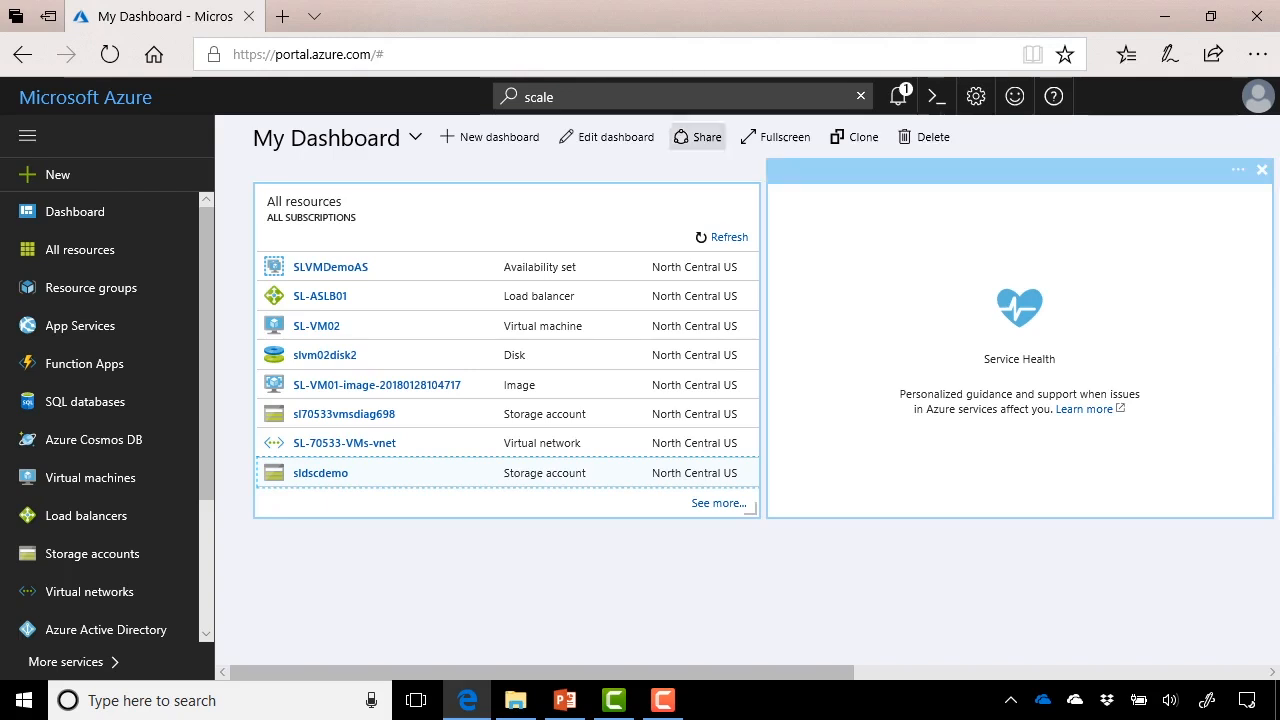
- Search the portal for 'scale' and open the Virtual machine scale sets service
left_click(610, 97)
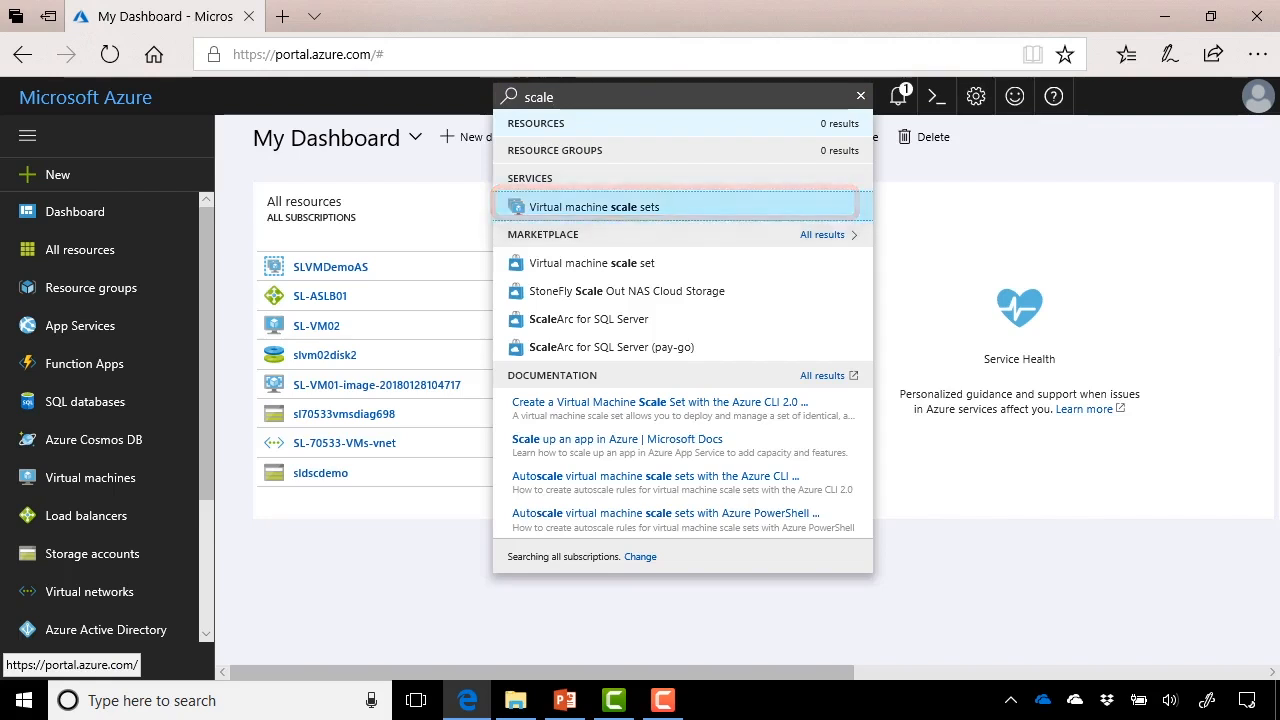
left_click(594, 207)
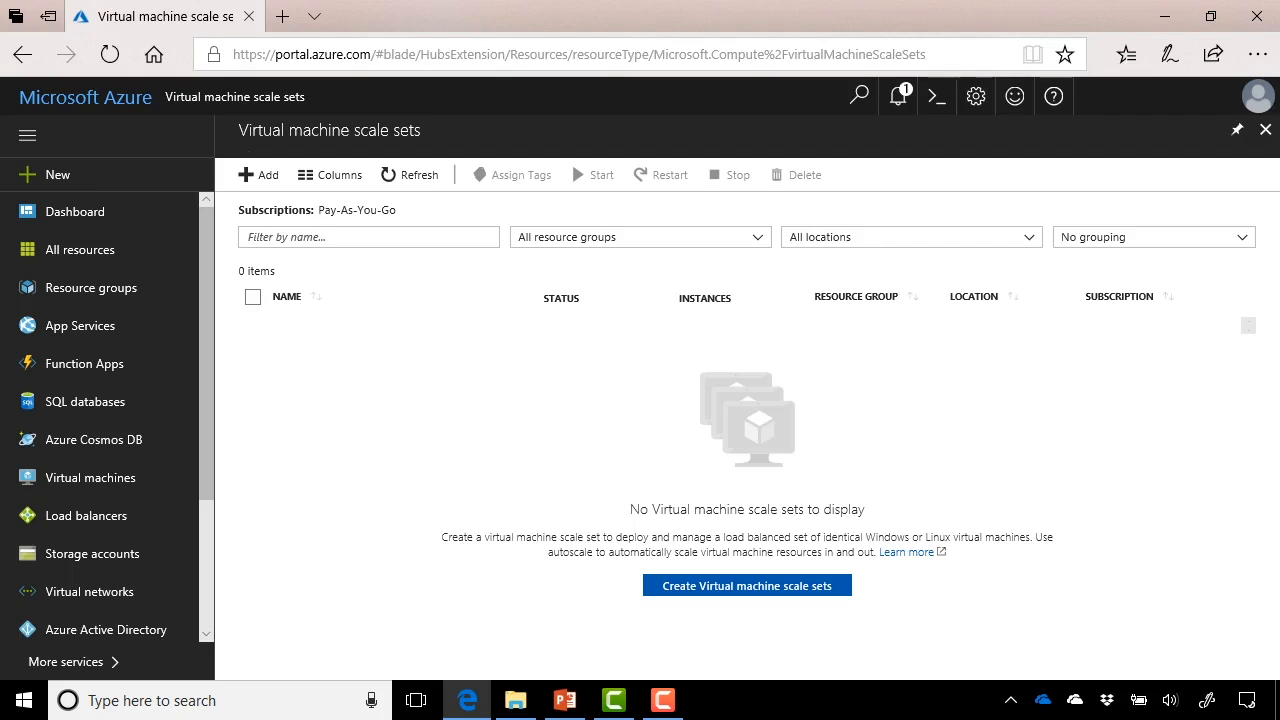
- Add a new scale set named slscale01 using the Windows Server 2016 Datacenter image
left_click(259, 175)
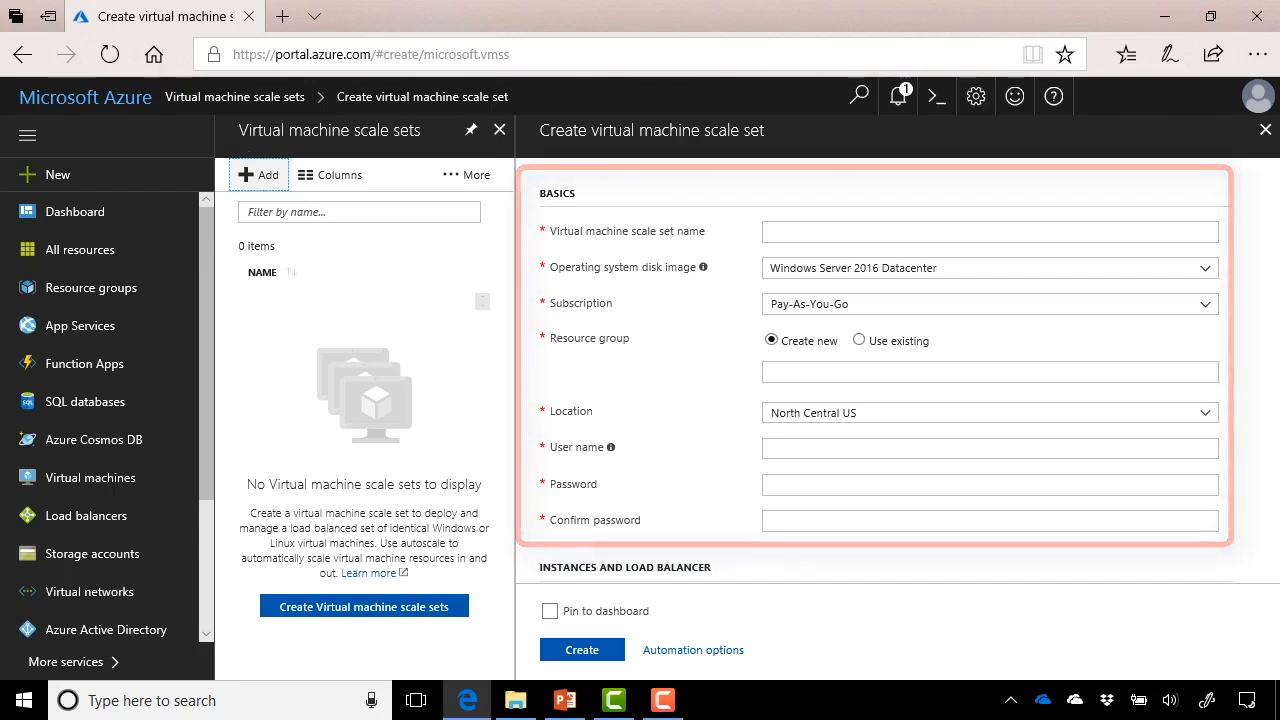
left_click(830, 232)
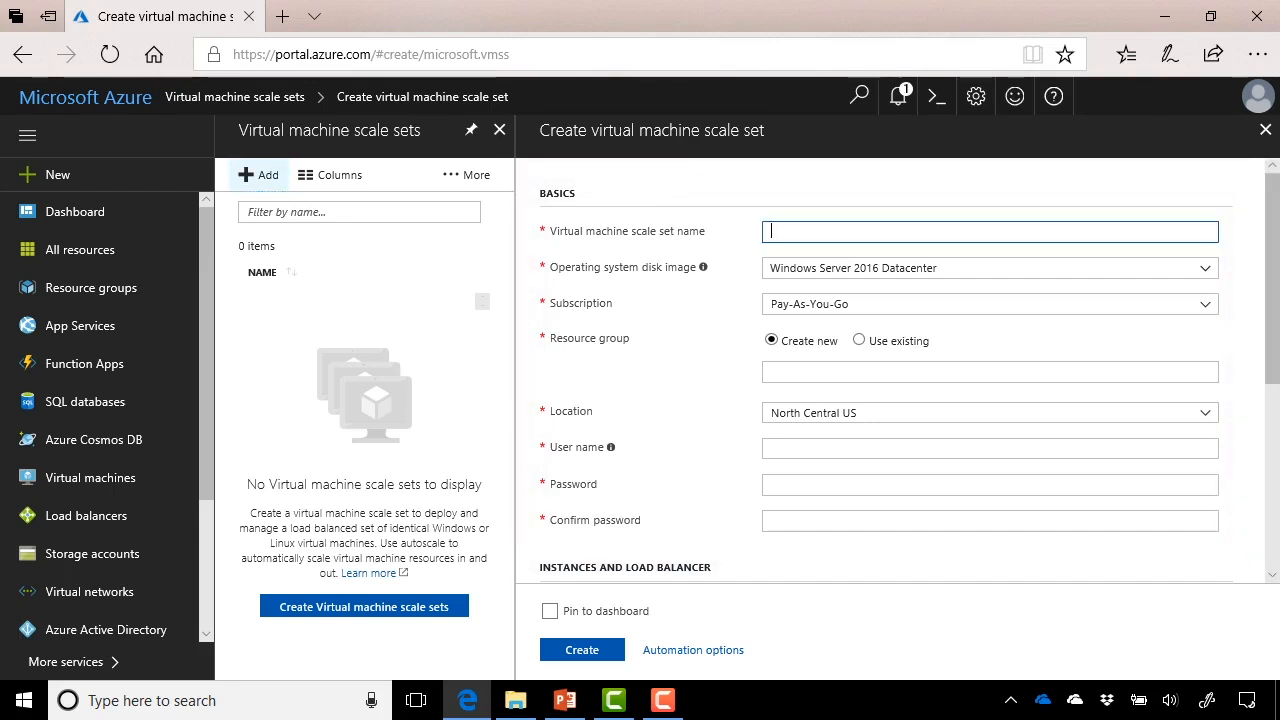
type("slscale01")
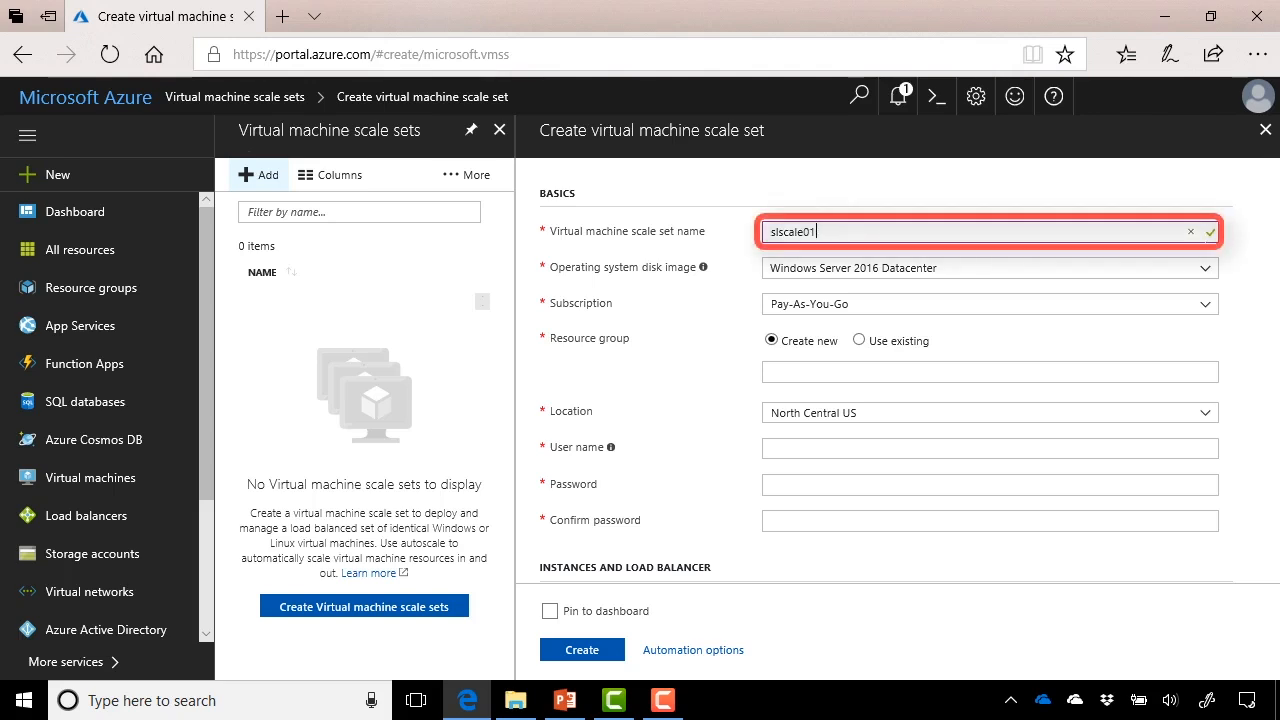
key("Tab")
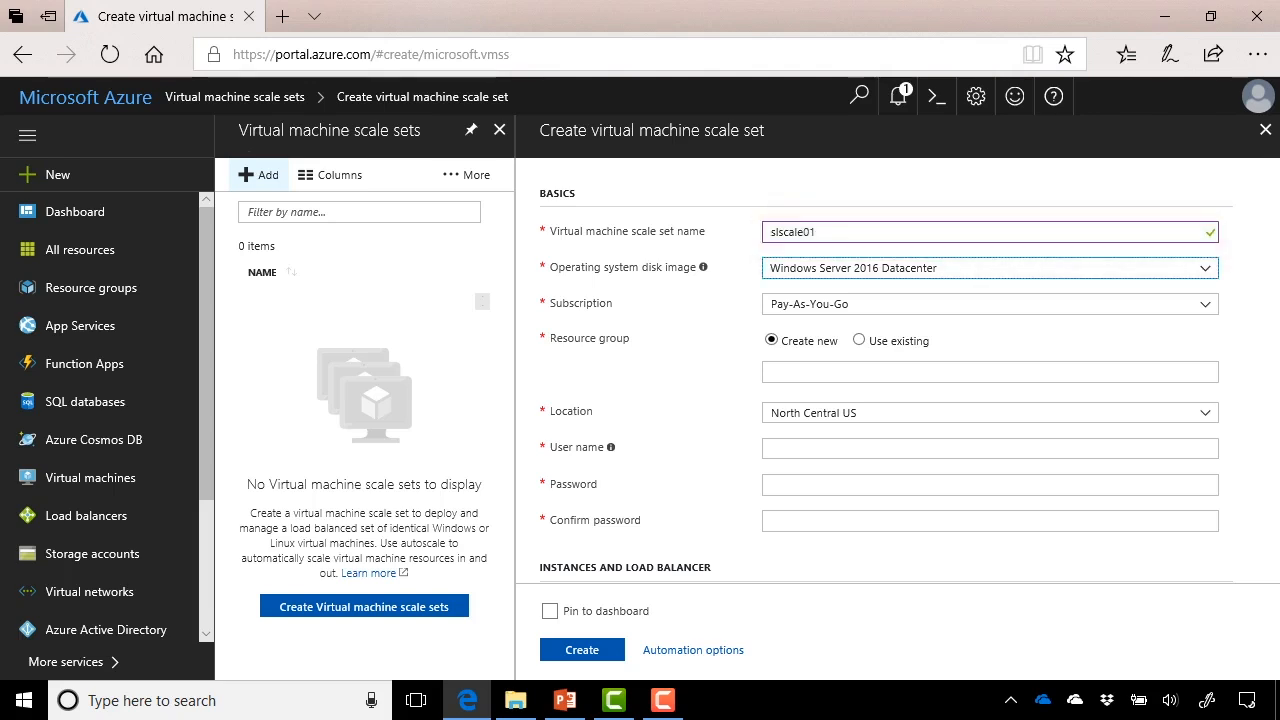
left_click(1205, 268)
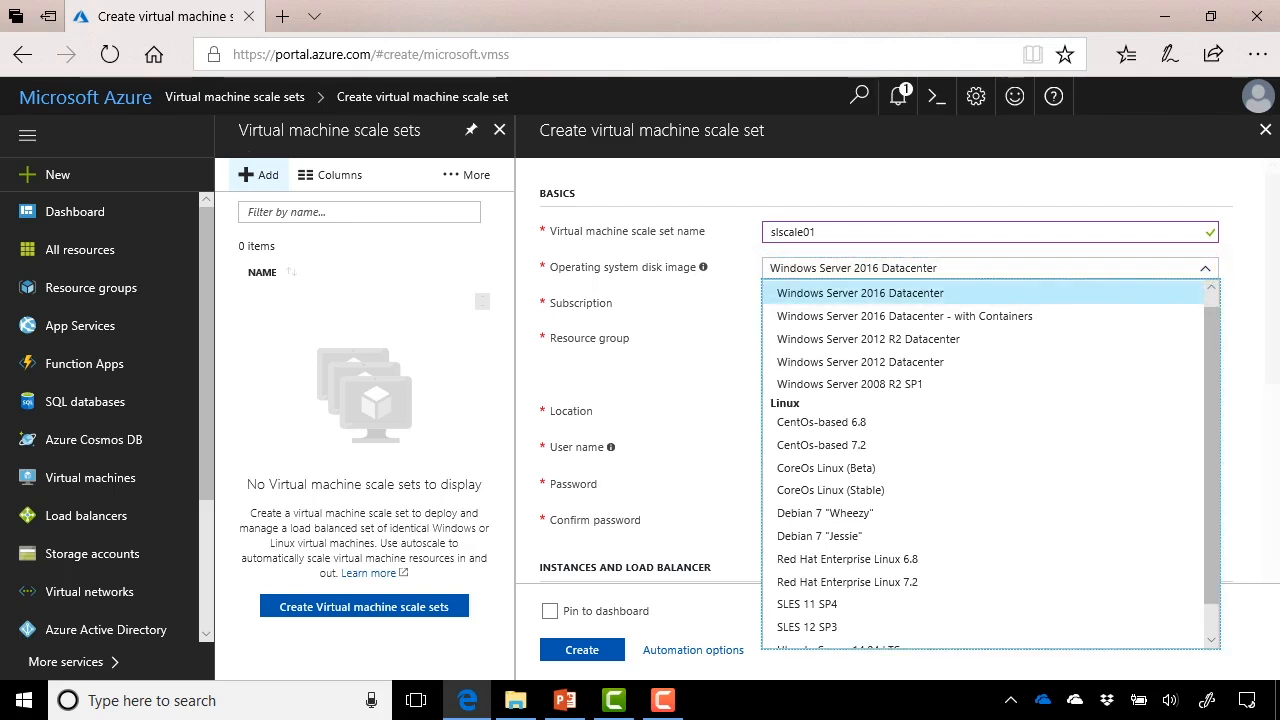
key("Return")
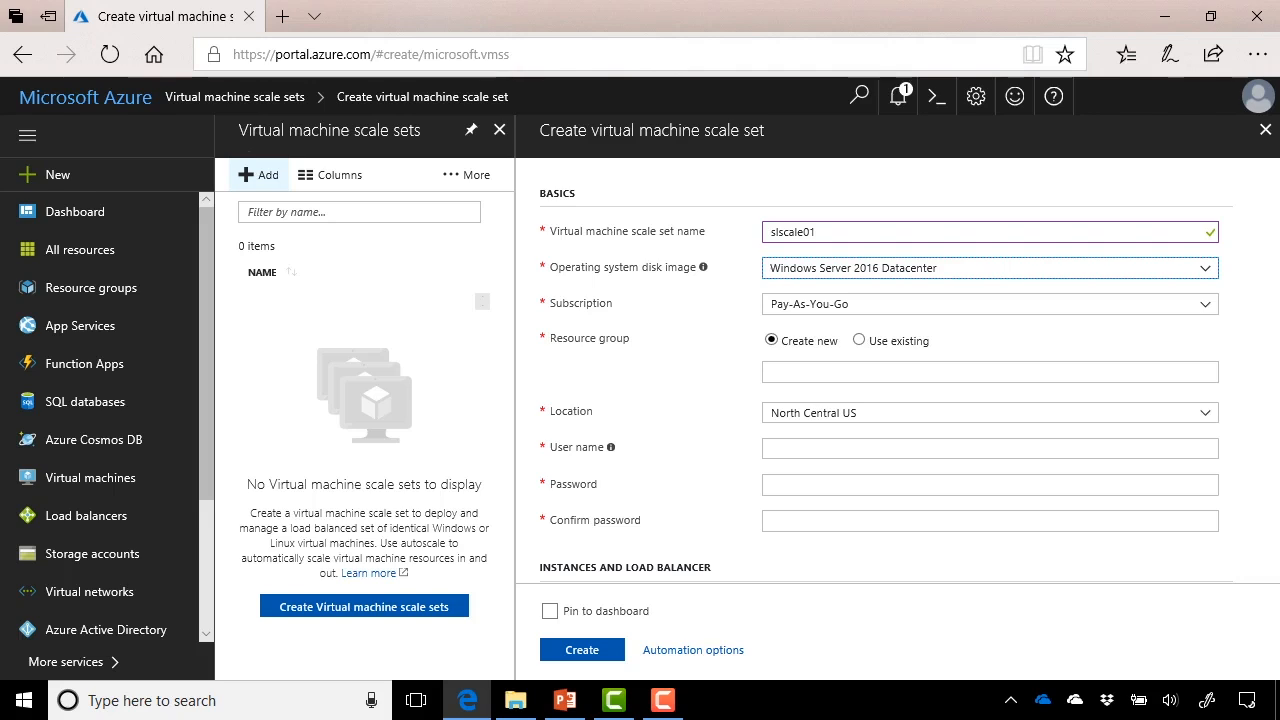
- Place the scale set in the existing resource group SL-70533-VMs
left_click(896, 341)
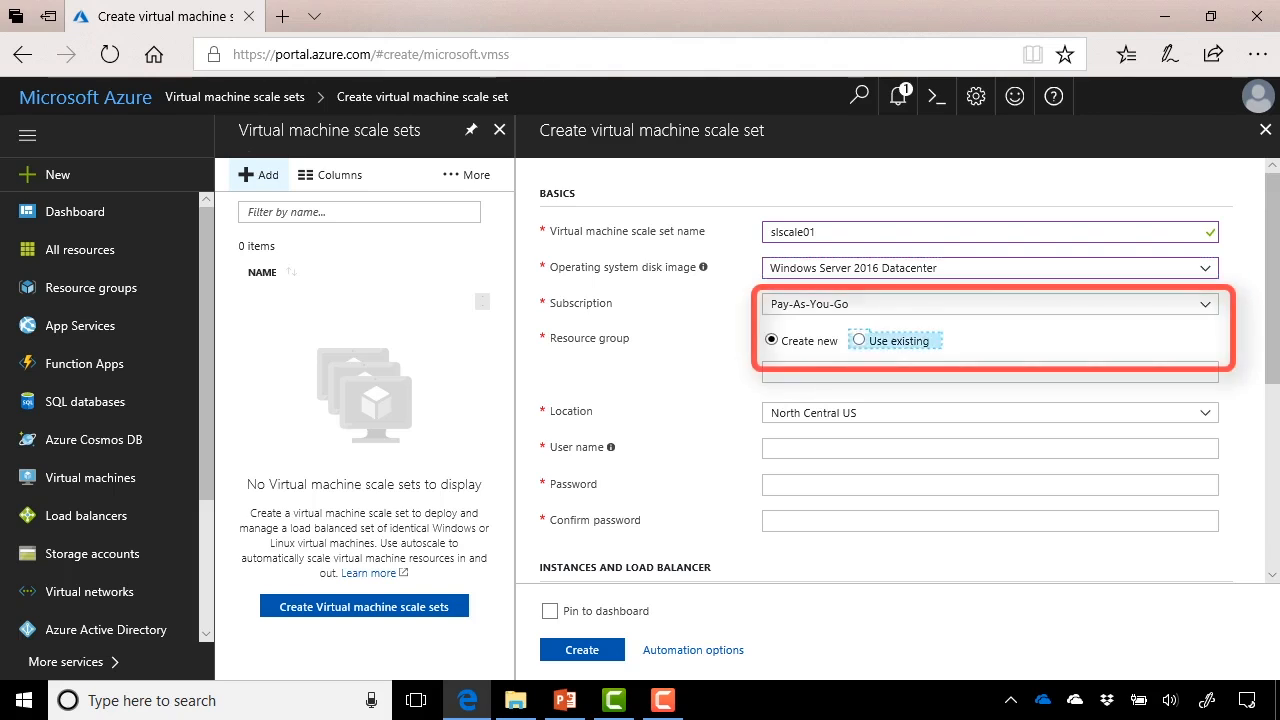
left_click(990, 372)
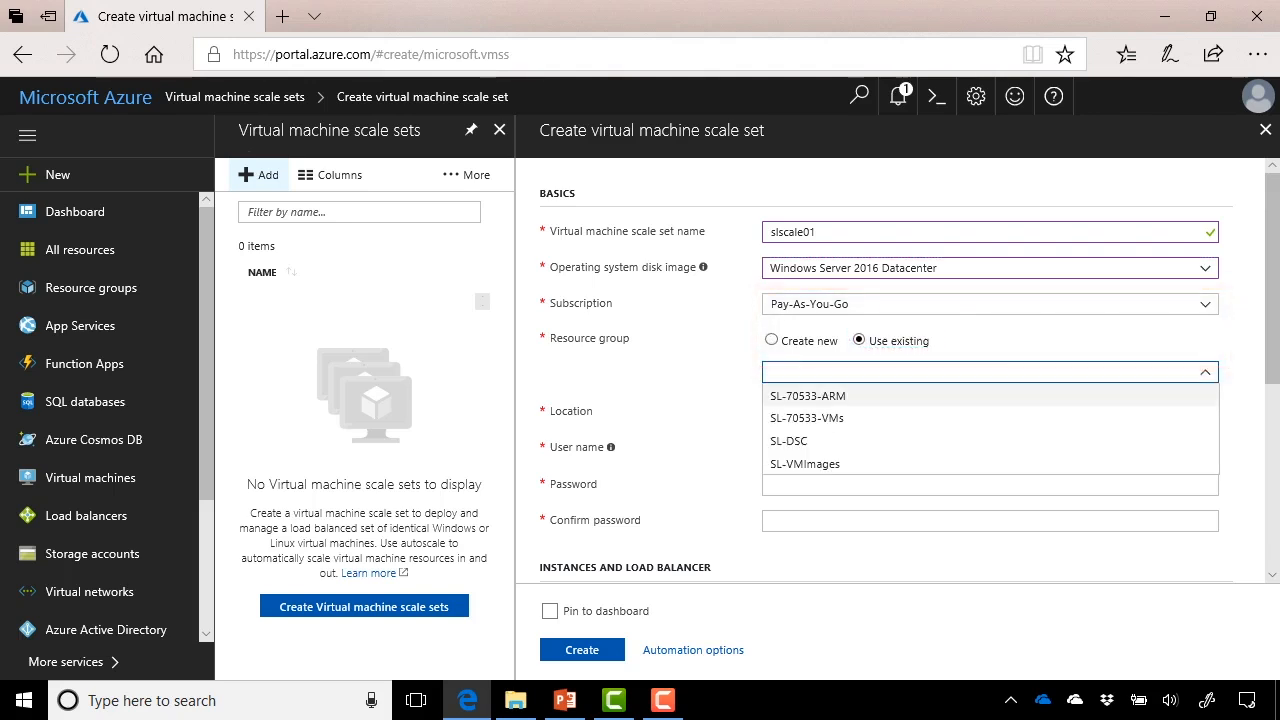
left_click(808, 418)
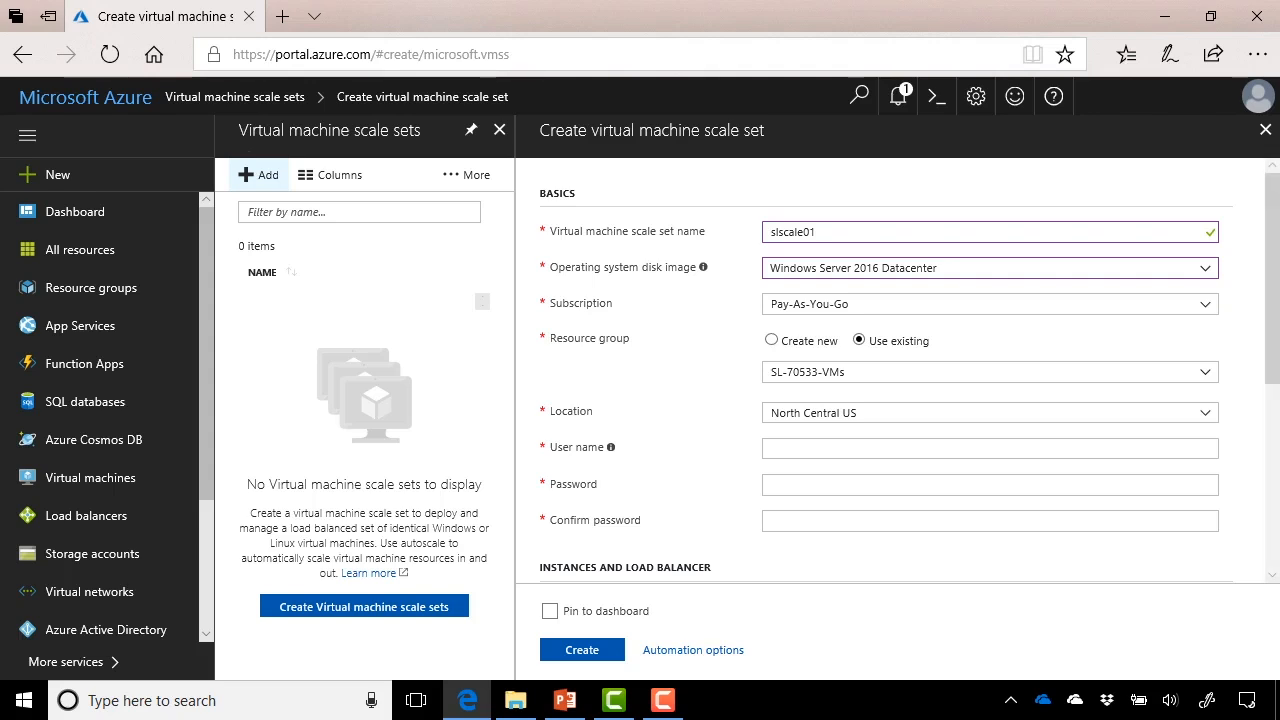
- Enter the administrator user name, then type and confirm the admin password
left_click(990, 448)
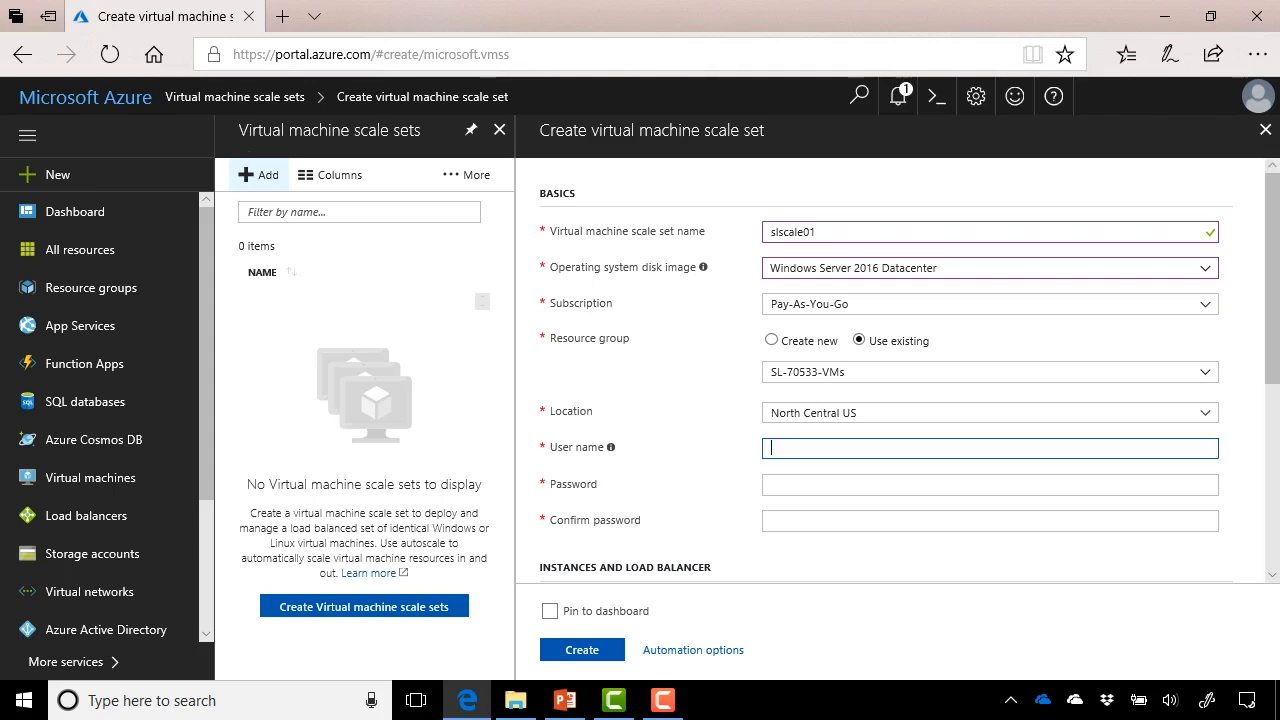
type("sl")
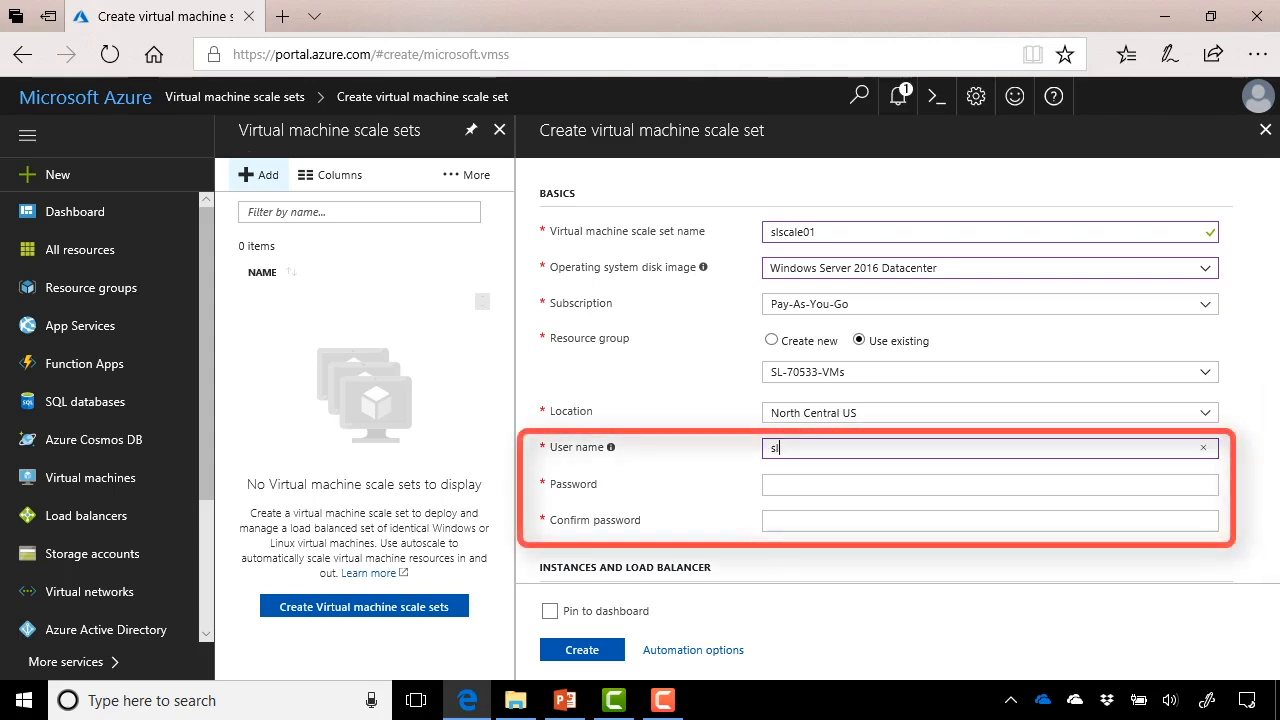
type("admin")
key("Tab")
type("P")
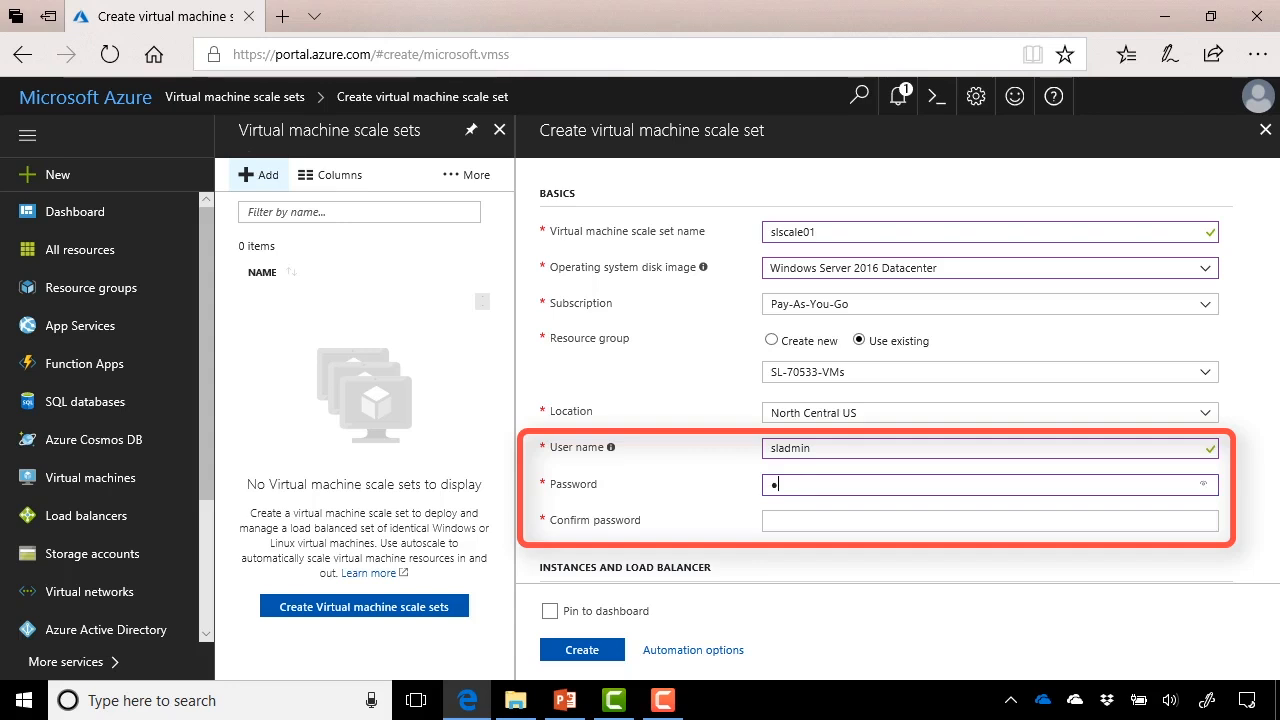
type("a55w.rd1234")
key("Tab")
type("Pa55w")
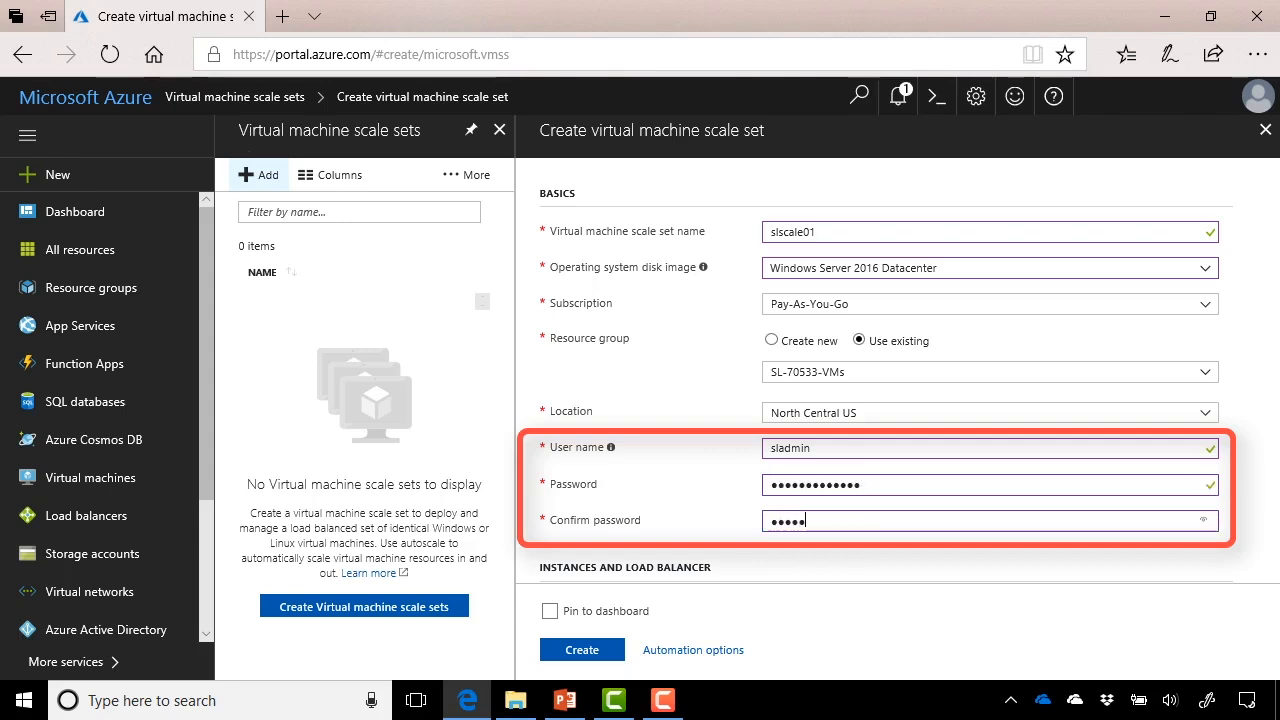
type(".rd1234")
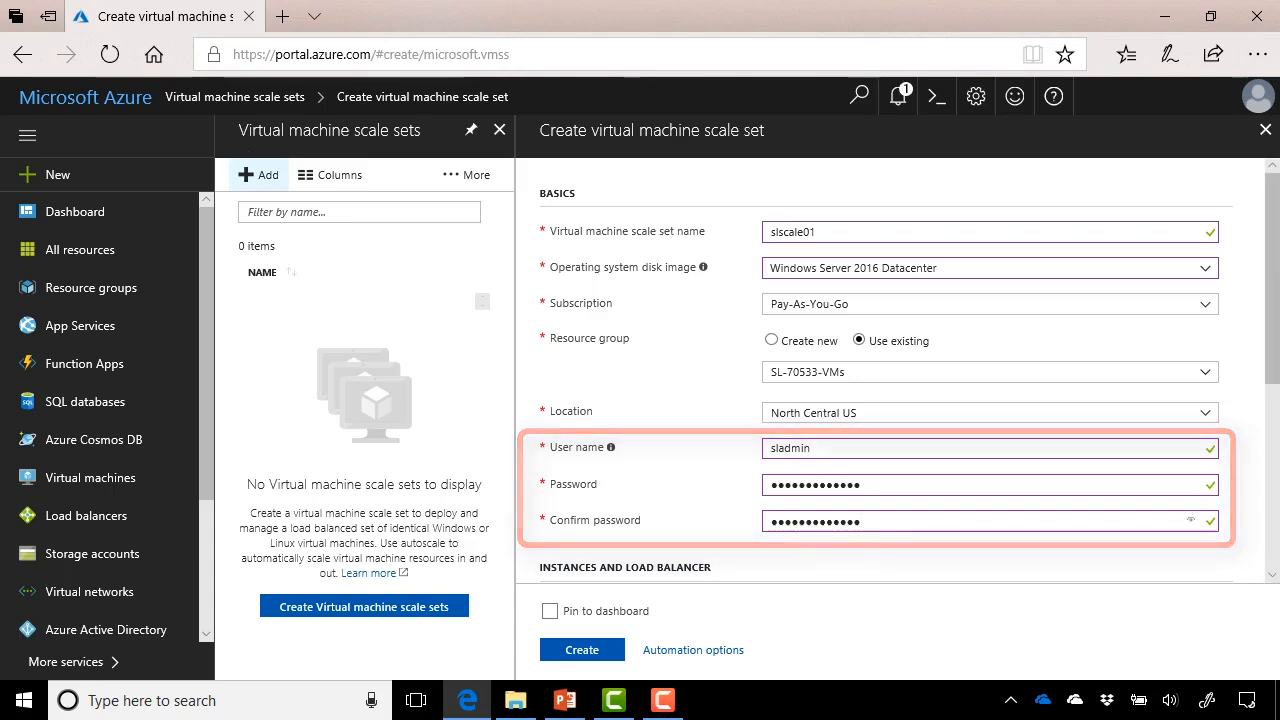
- Choose the B2s instance size and name the public IP address slpublic01
scroll(900, 380, "down", 1)
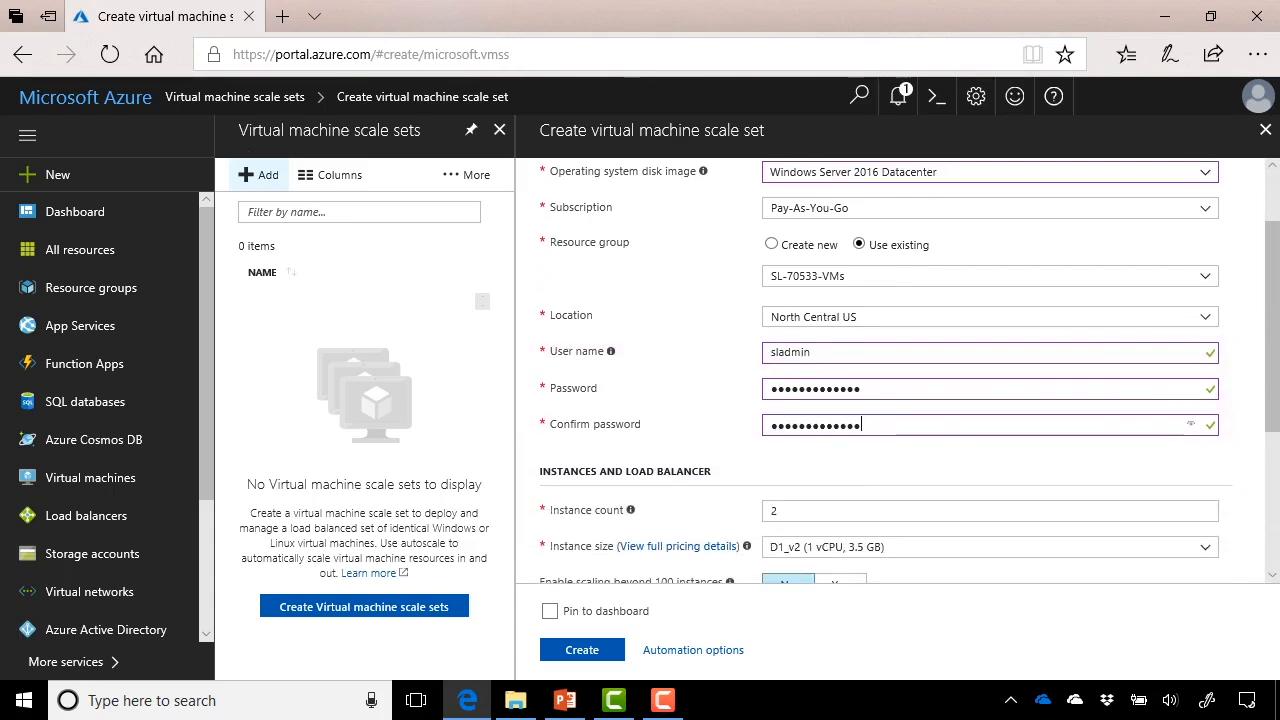
scroll(900, 380, "down", 3)
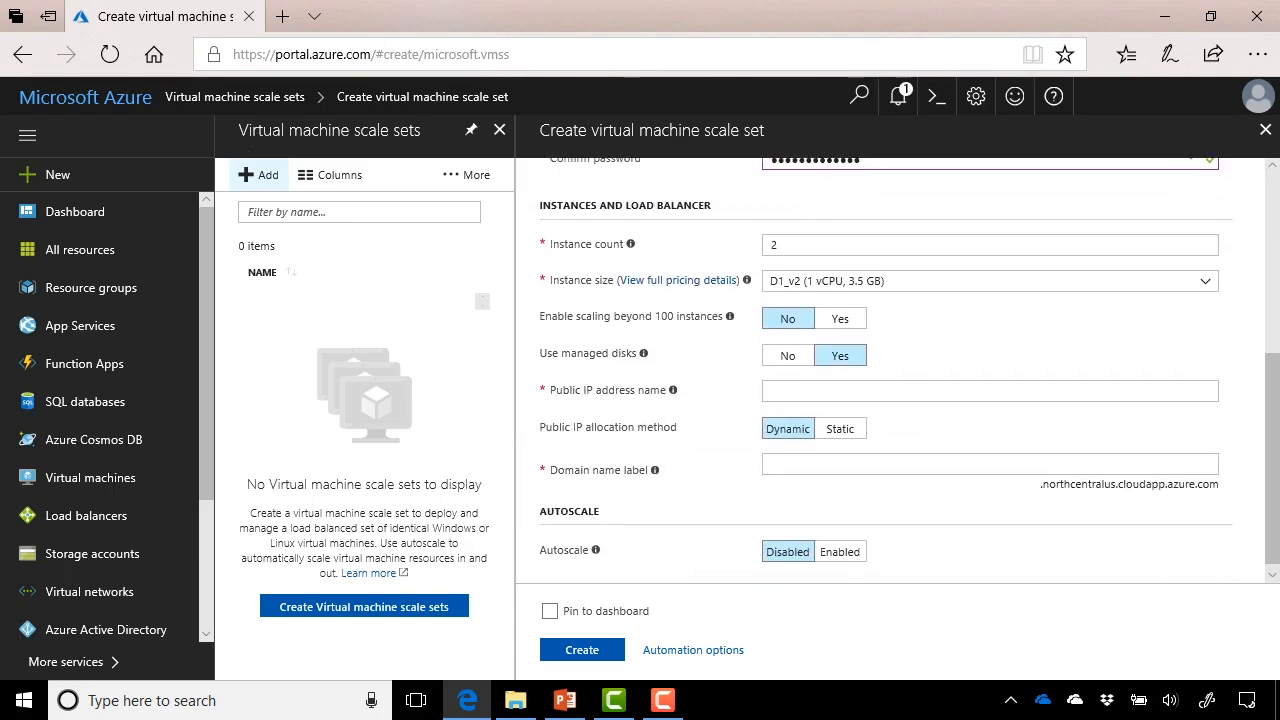
scroll(900, 380, "up", 1)
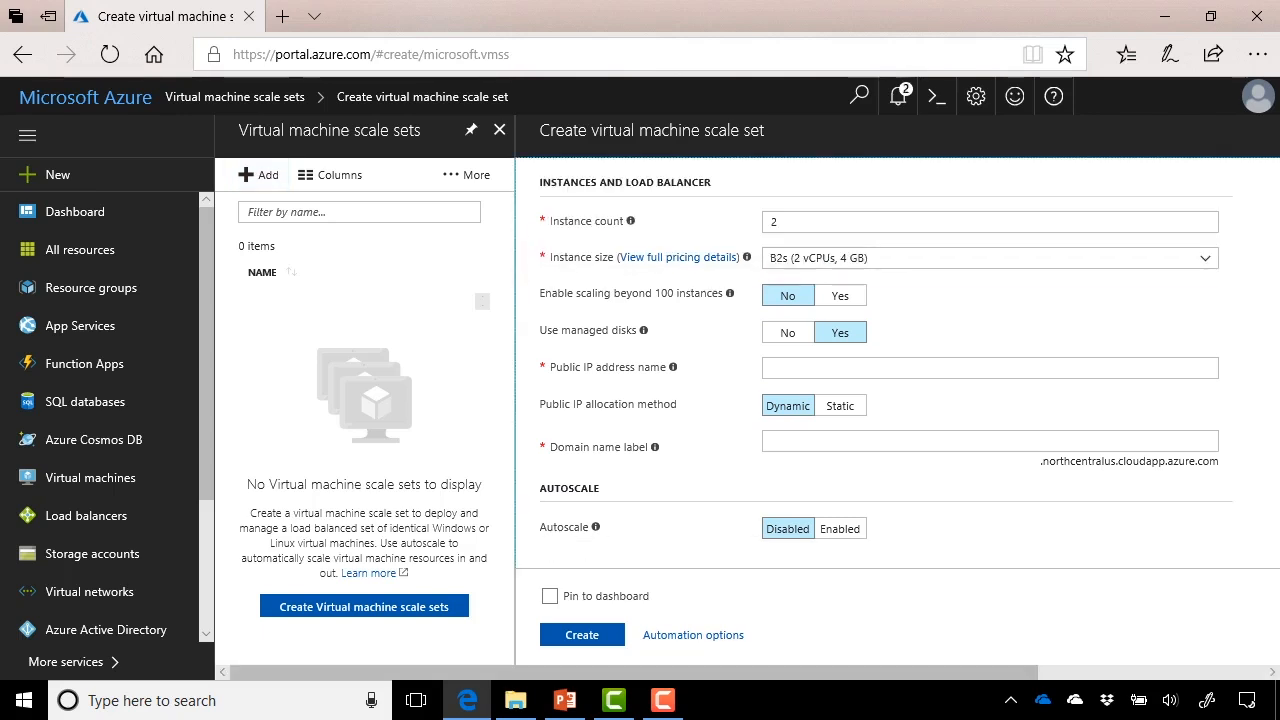
left_click(1205, 258)
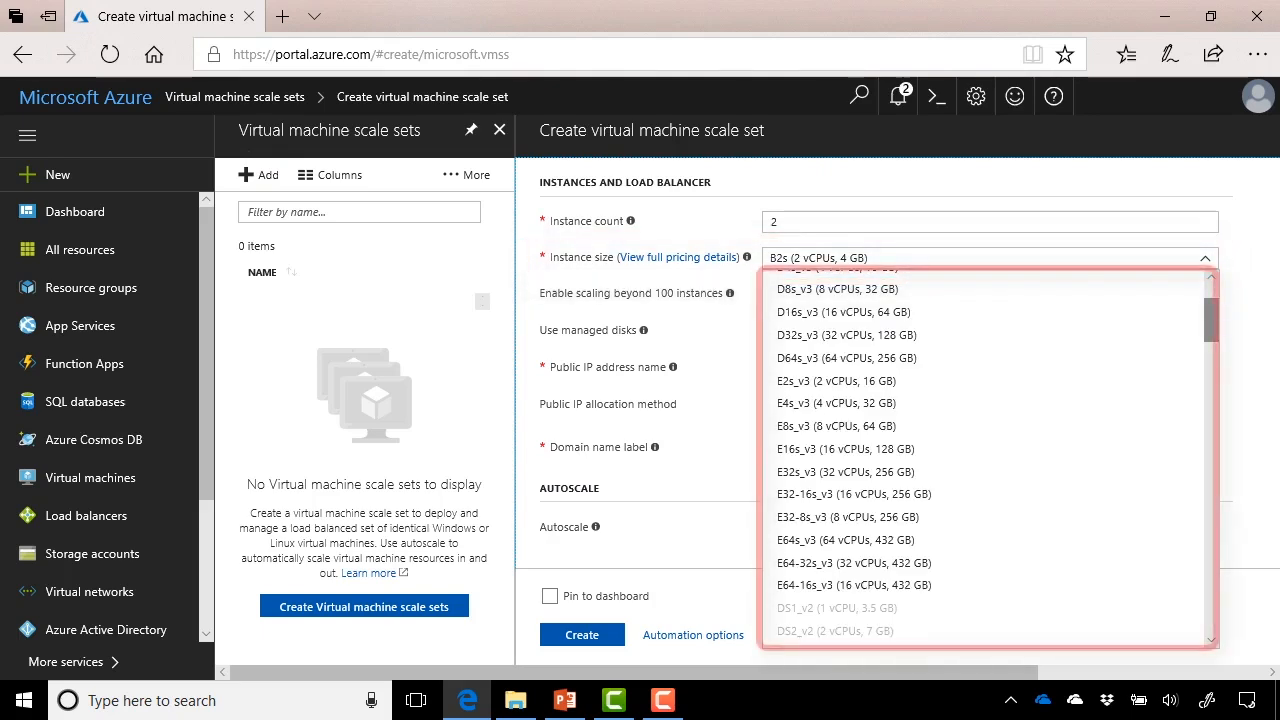
scroll(990, 455, "down", 5)
scroll(986, 456, "down", 10)
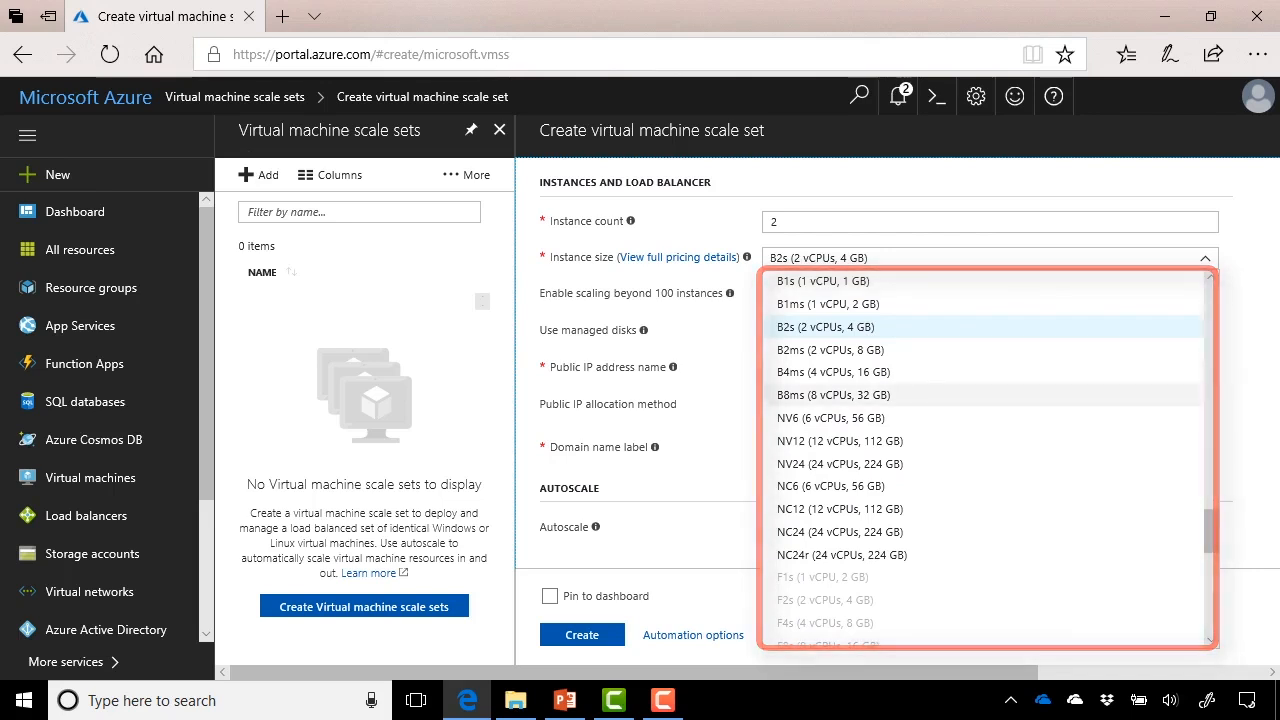
left_click(860, 327)
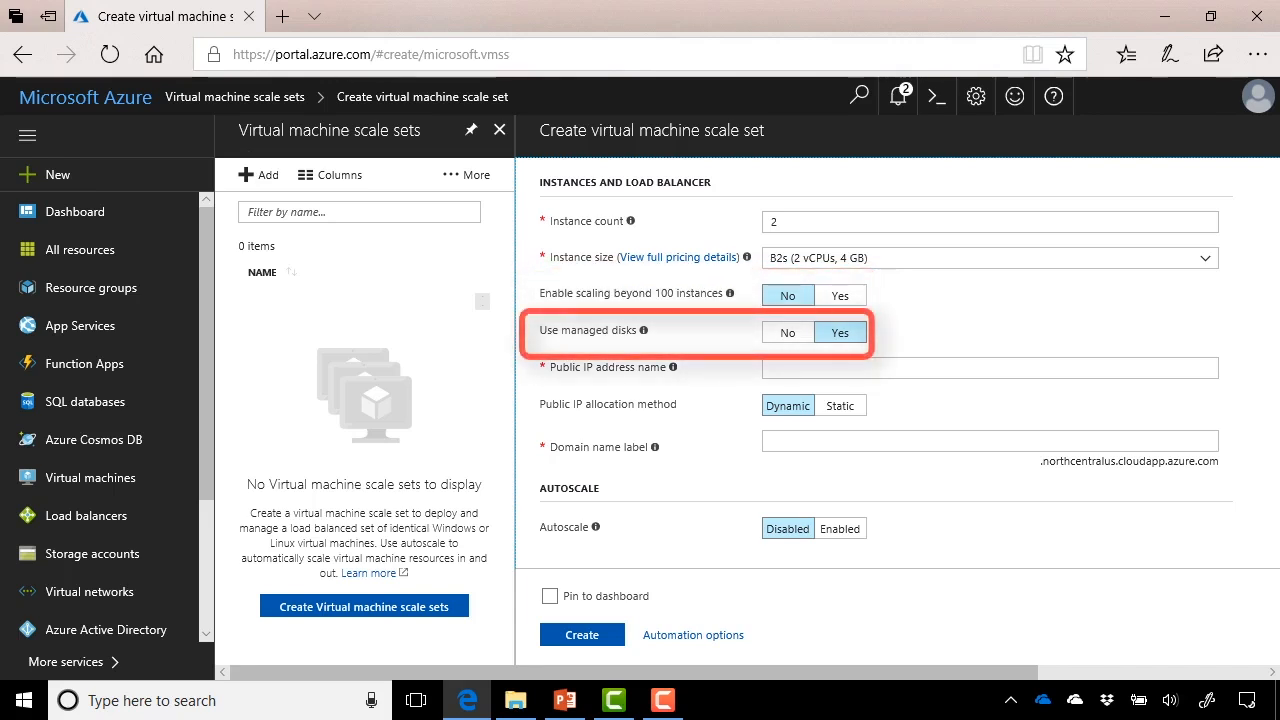
left_click(775, 368)
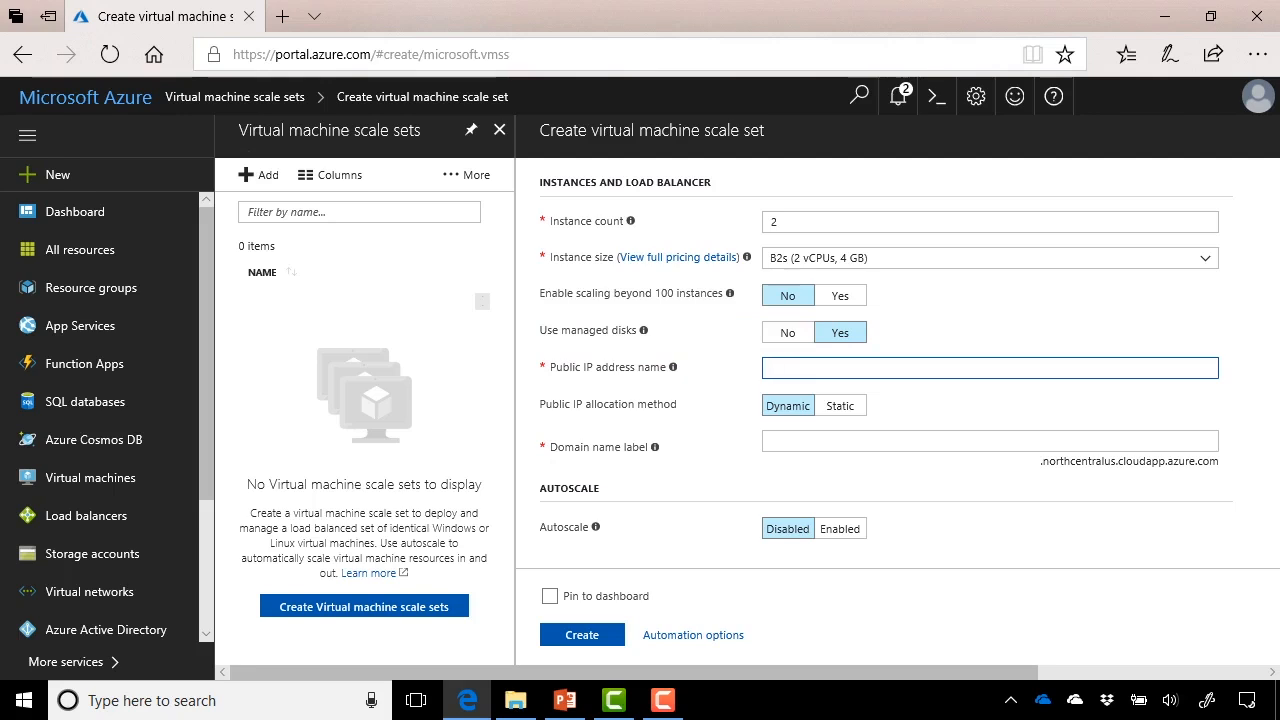
type("slpublic01")
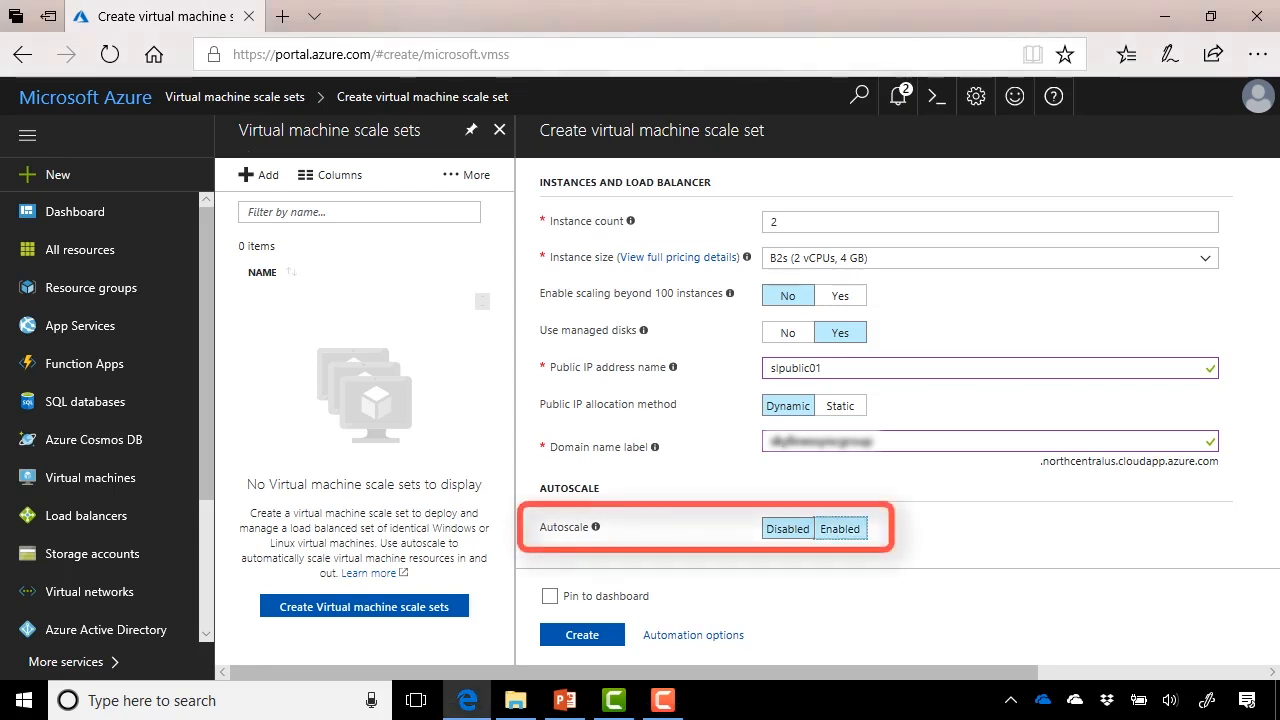
- Switch autoscale to Enabled with minimum 2 and maximum 4 VM instances
left_click(839, 528)
scroll(887, 367, "down", 2)
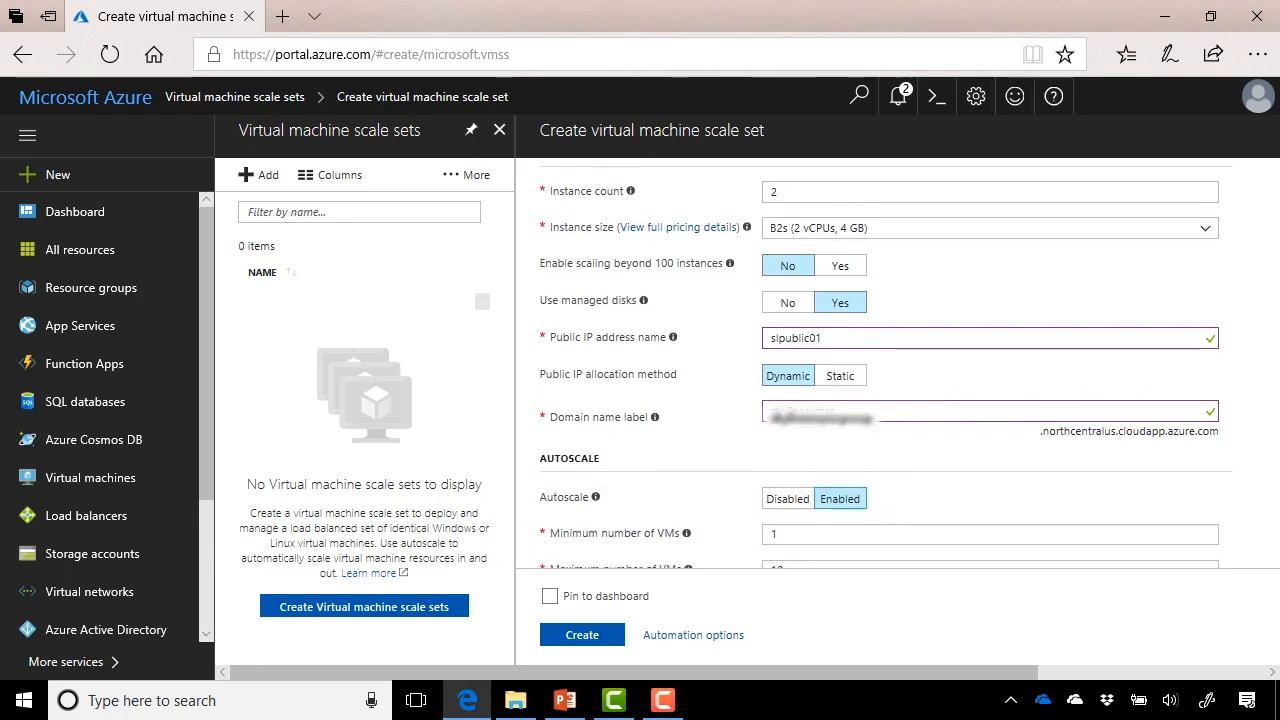
scroll(887, 367, "down", 4)
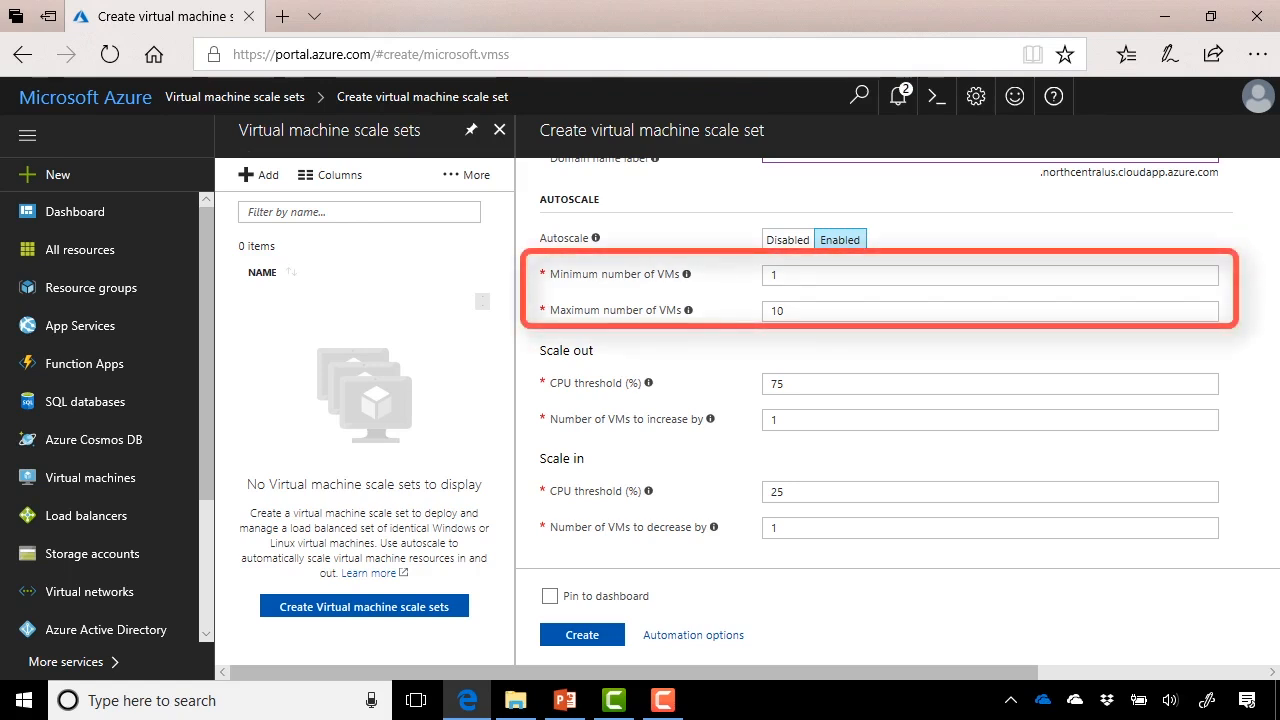
left_click(775, 274)
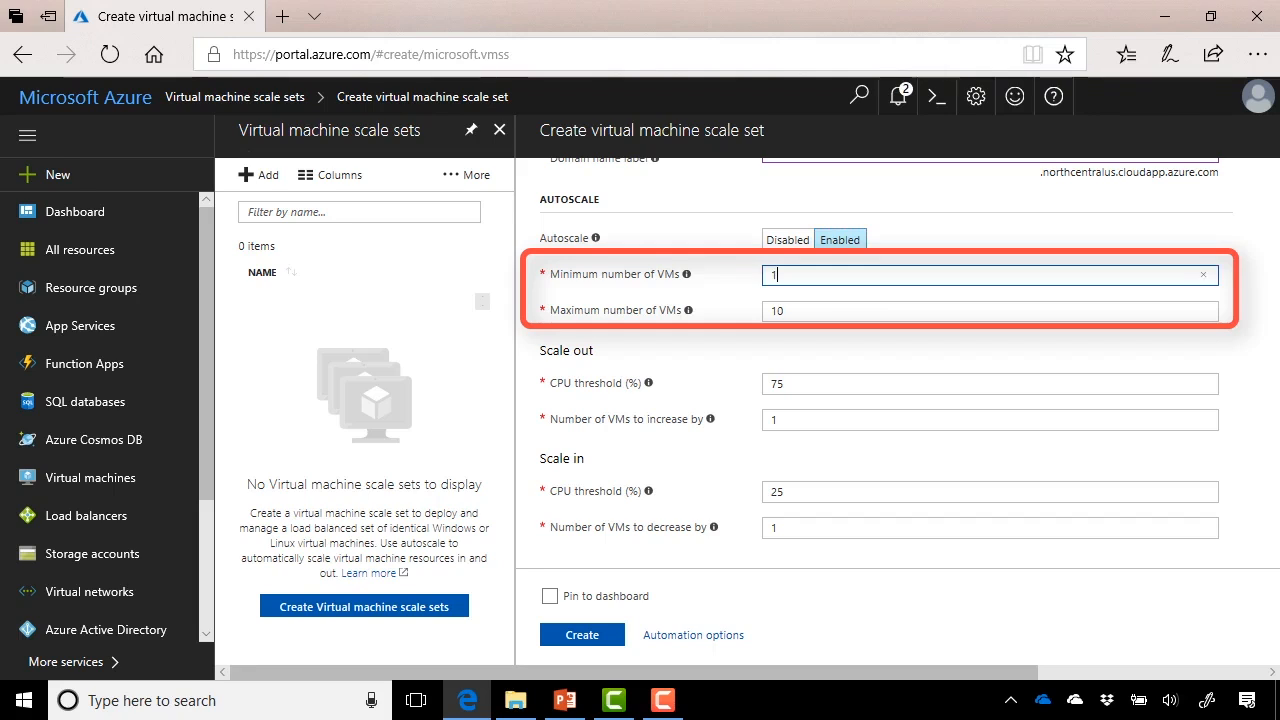
key("BackSpace")
type("2")
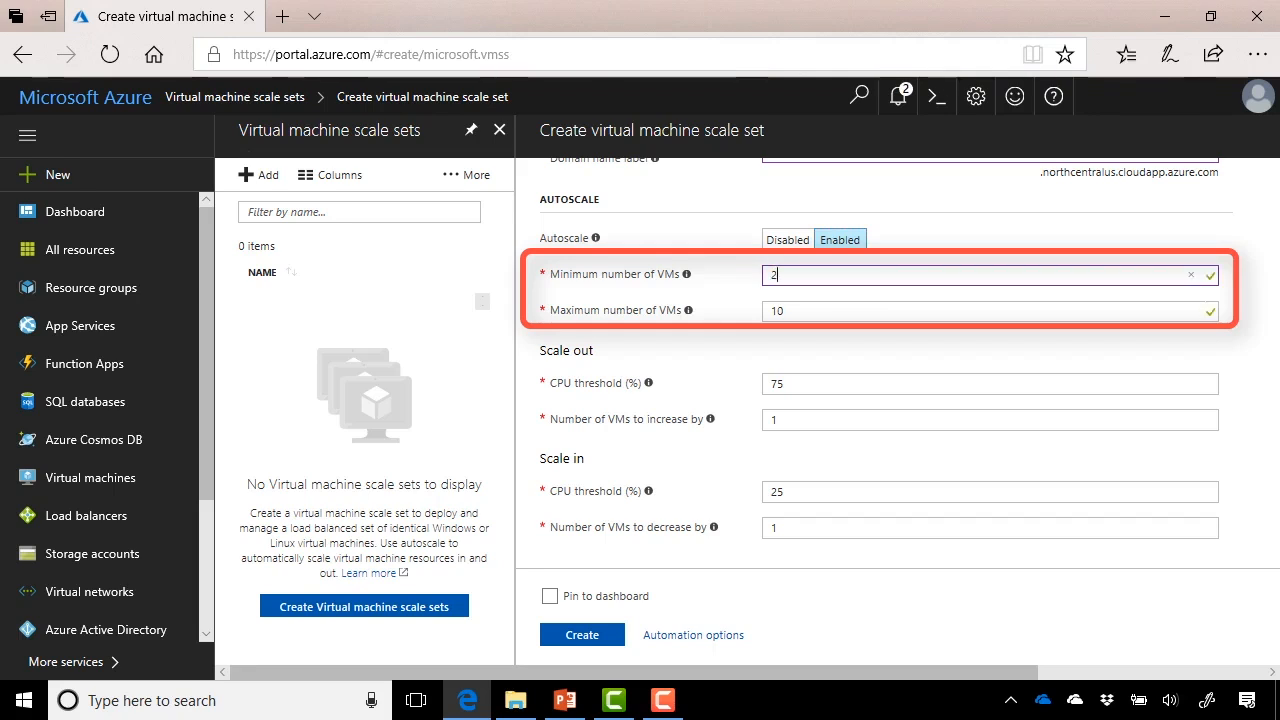
key("Tab")
type("4")
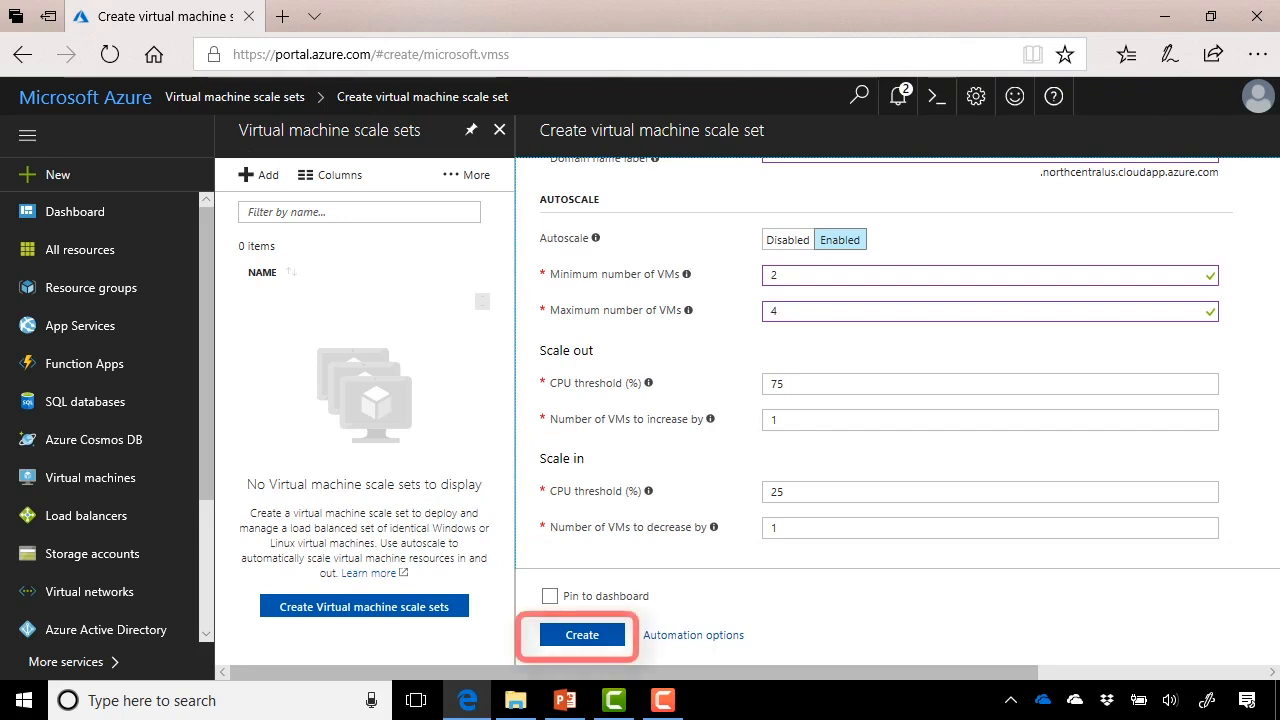
- Create the scale set and open slscale01 once deployment finishes
left_click(582, 635)
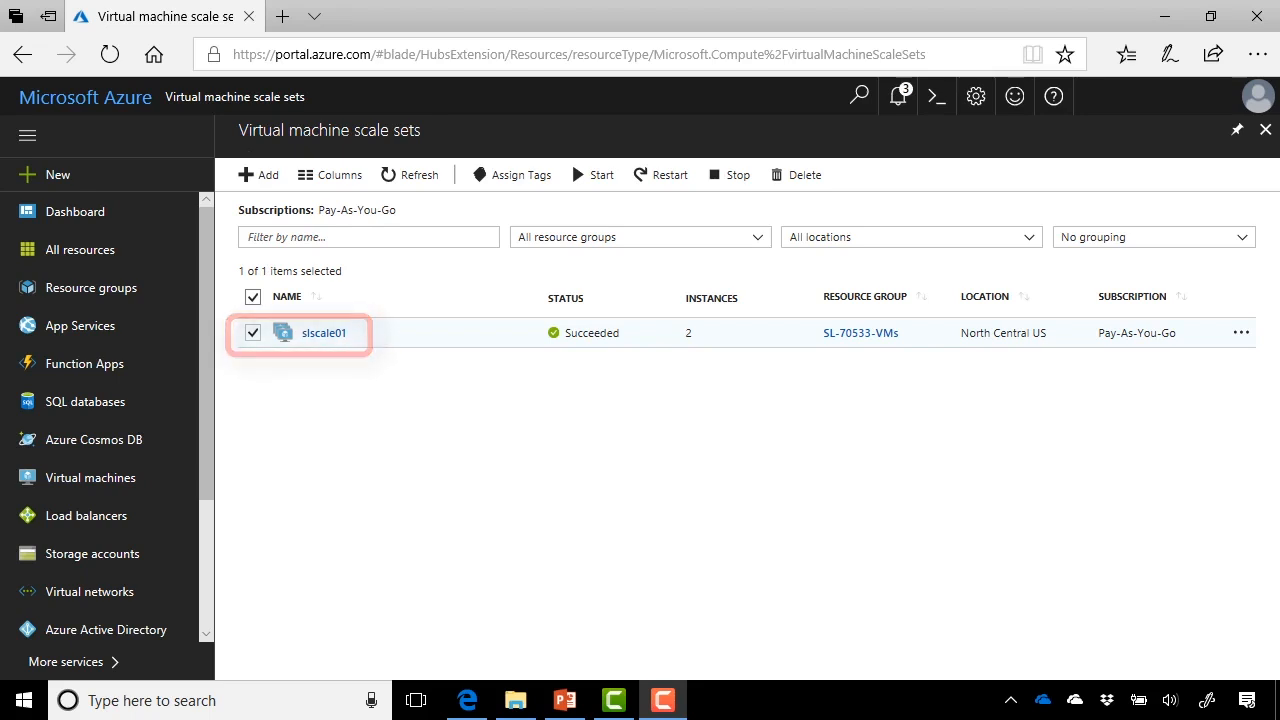
left_click(324, 333)
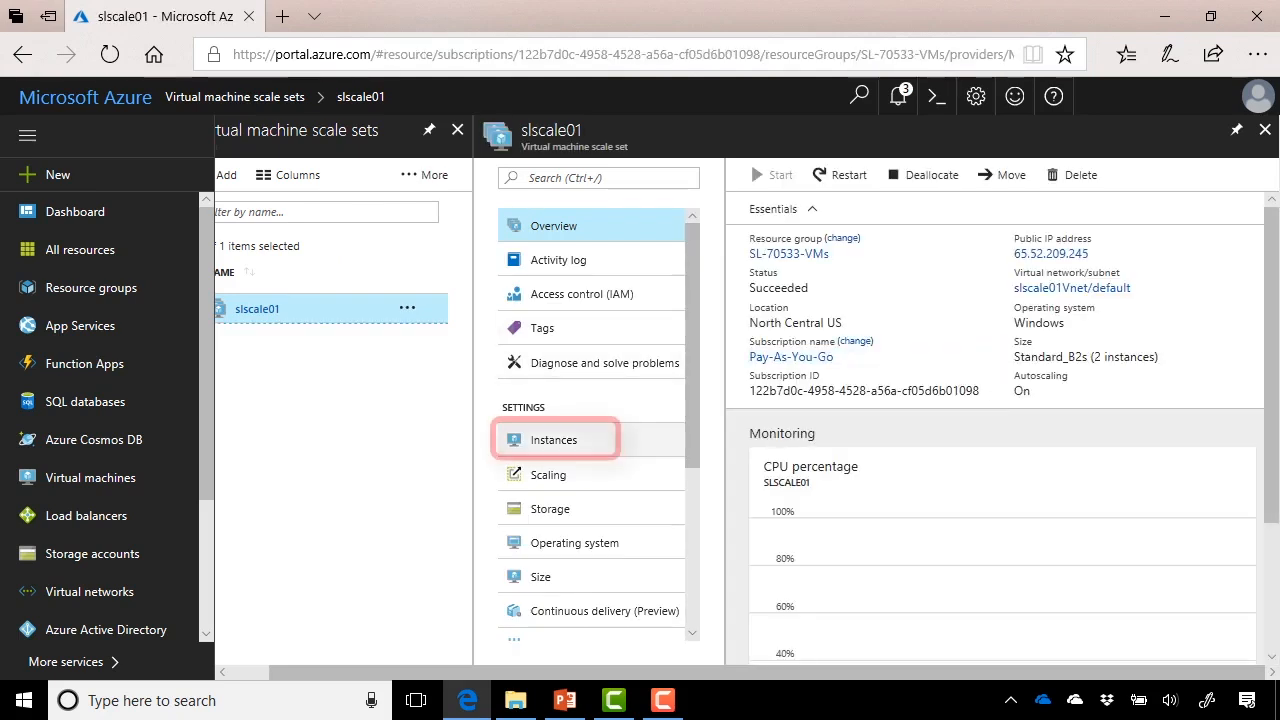
- Check slscale01's two running instances, then review its CPU scale-out/in rules and 2–4 limits
left_click(555, 440)
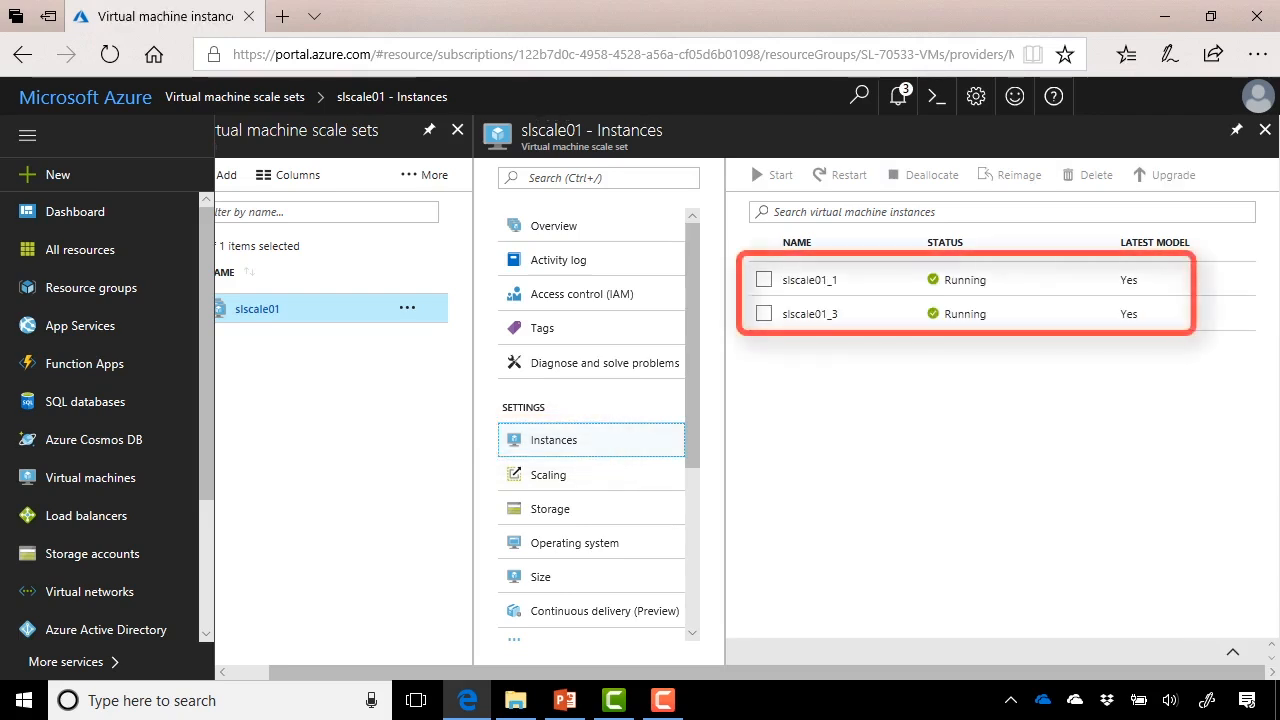
left_click(549, 475)
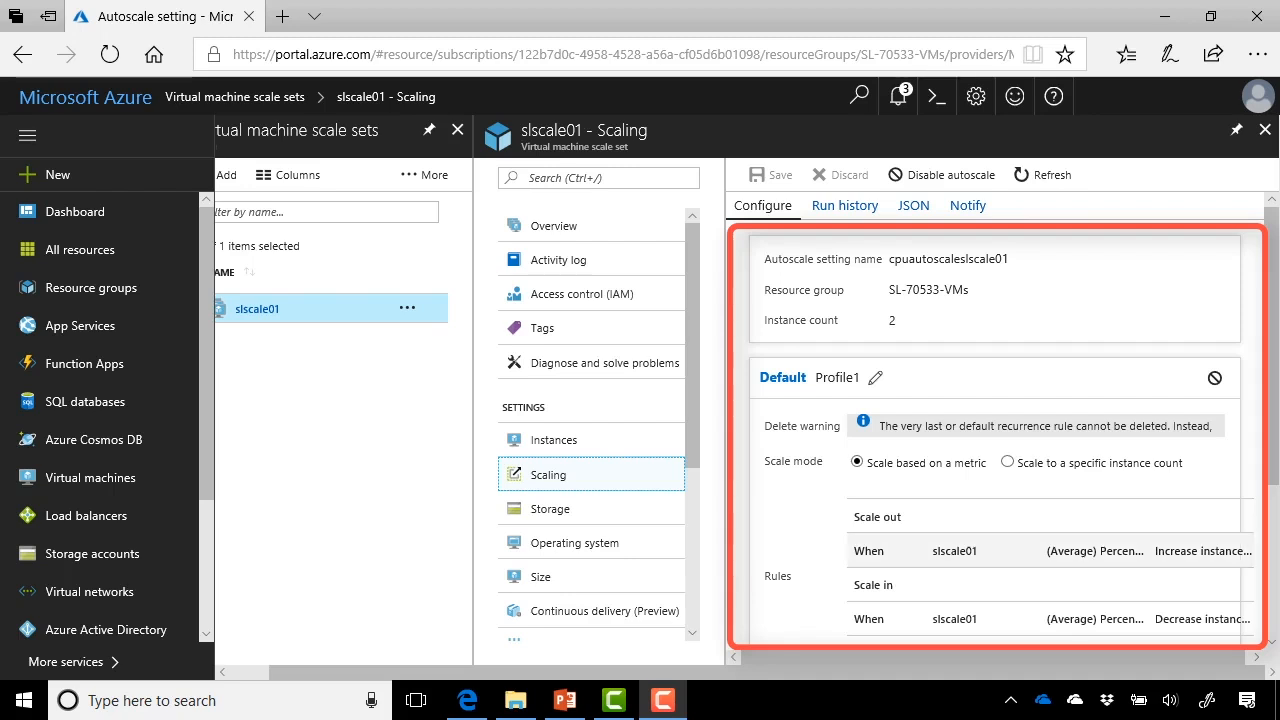
scroll(1000, 430, "down", 3)
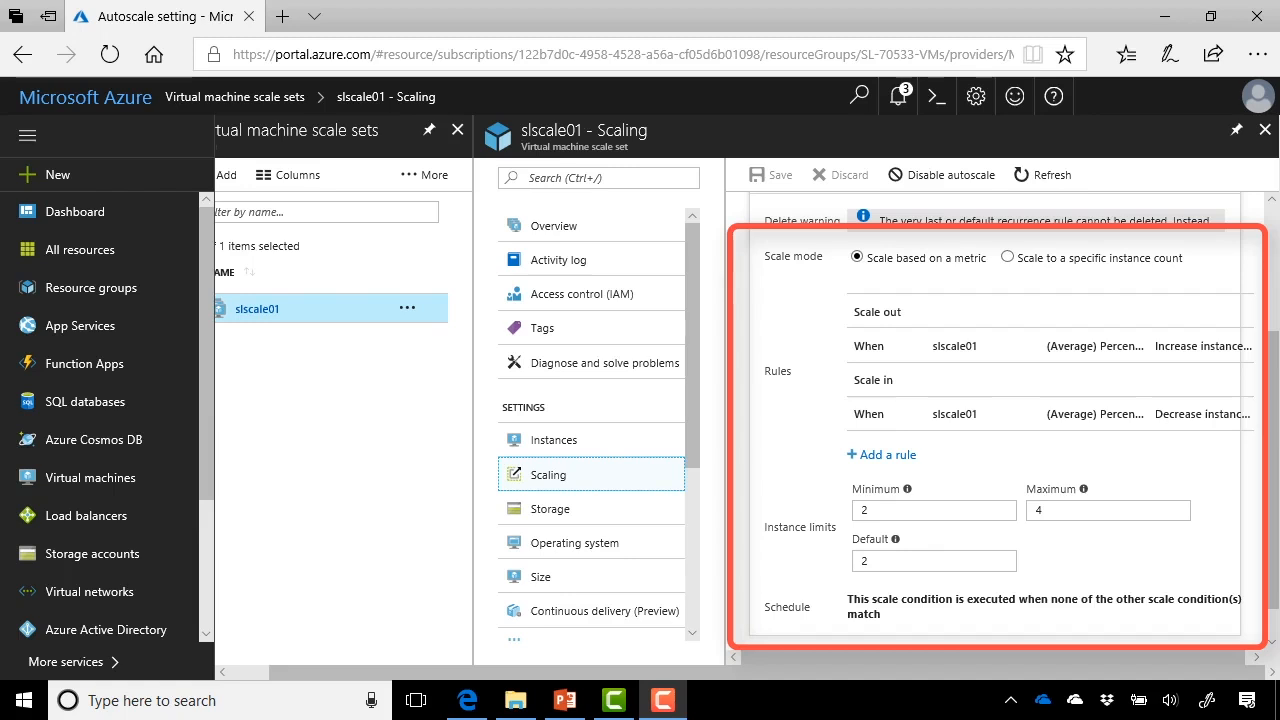